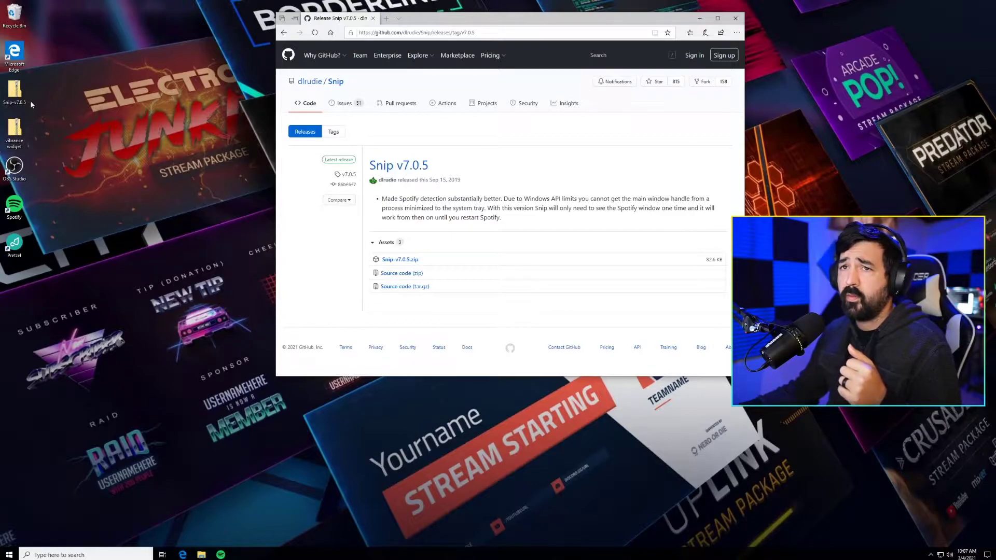
Extract the Snip folder from the Snip-v7.0.5 zip onto the desktop and open it.
double_click(13, 92)
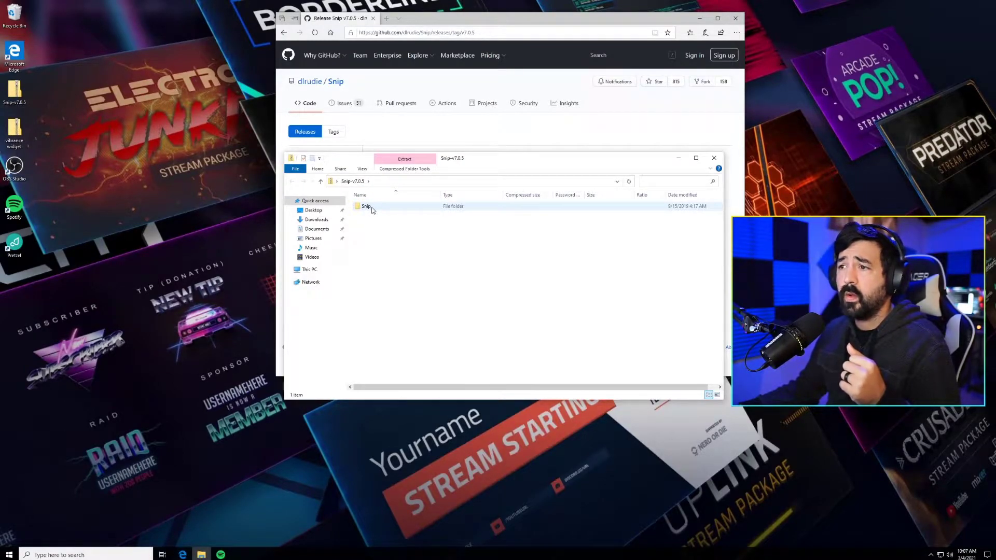
drag(371, 208, 162, 186)
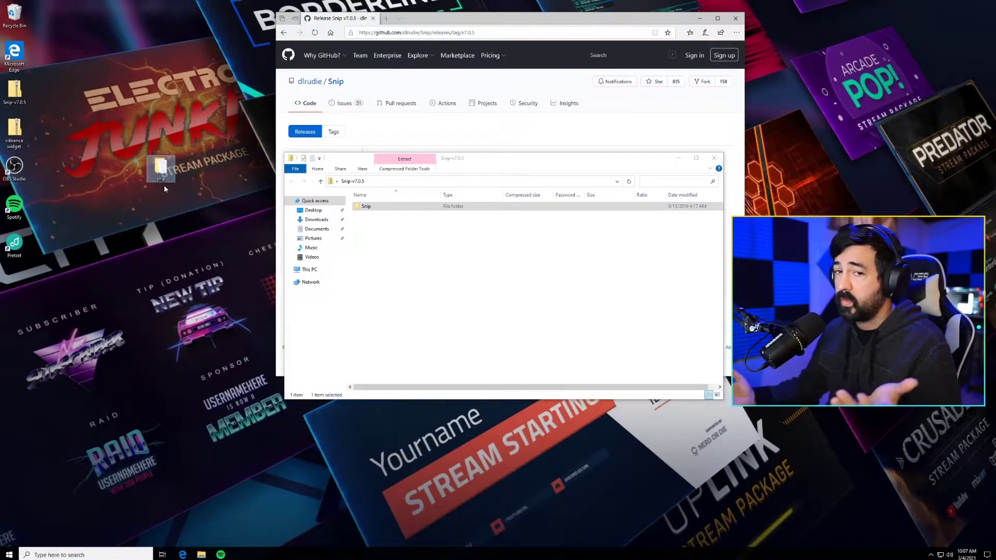
double_click(160, 177)
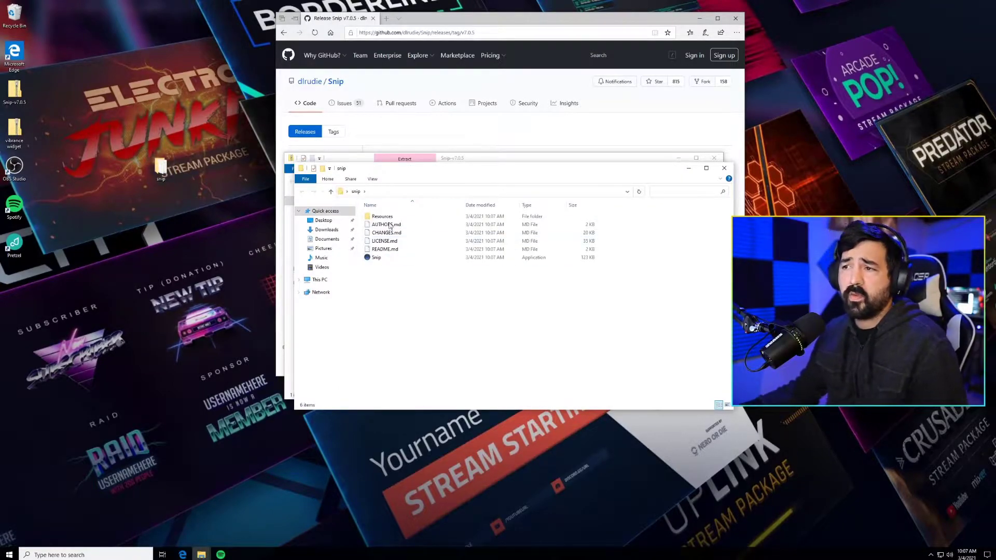
Run Snip.exe to authorize it with Spotify, then close the Edge success tab and minimize Edge.
double_click(377, 257)
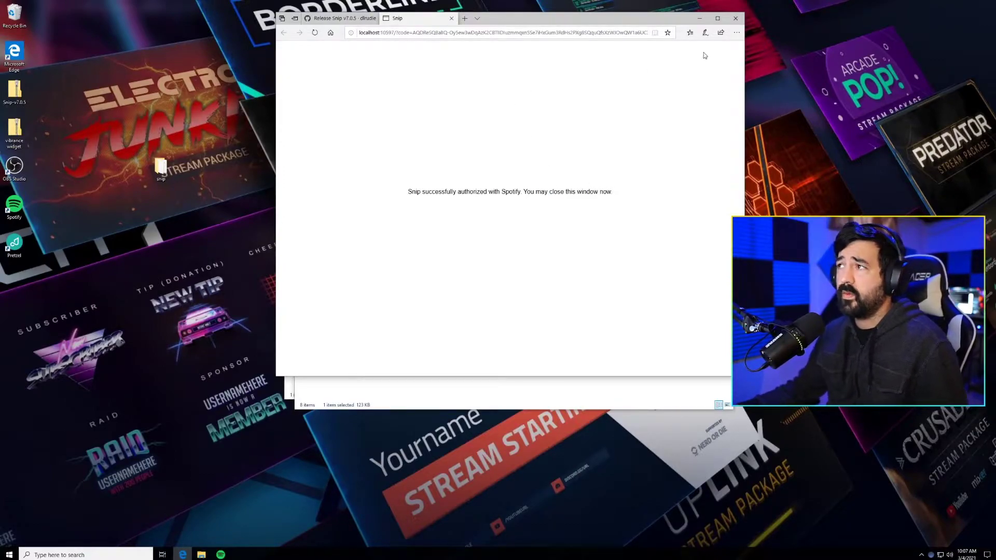
click(452, 21)
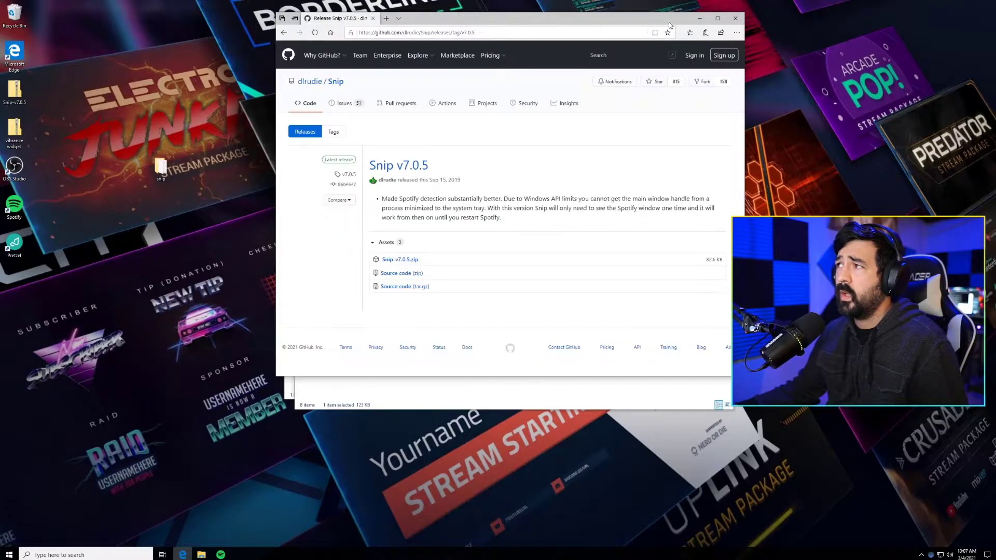
click(698, 23)
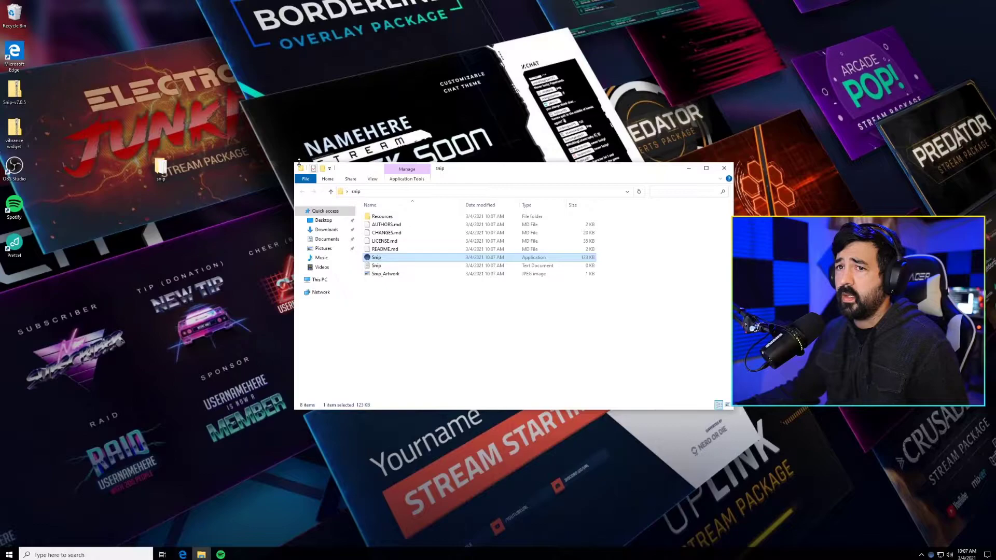
Copy vibrance pretzel.html and vibrance spotify.html from the vibrance widget zip into the snip folder.
click(191, 215)
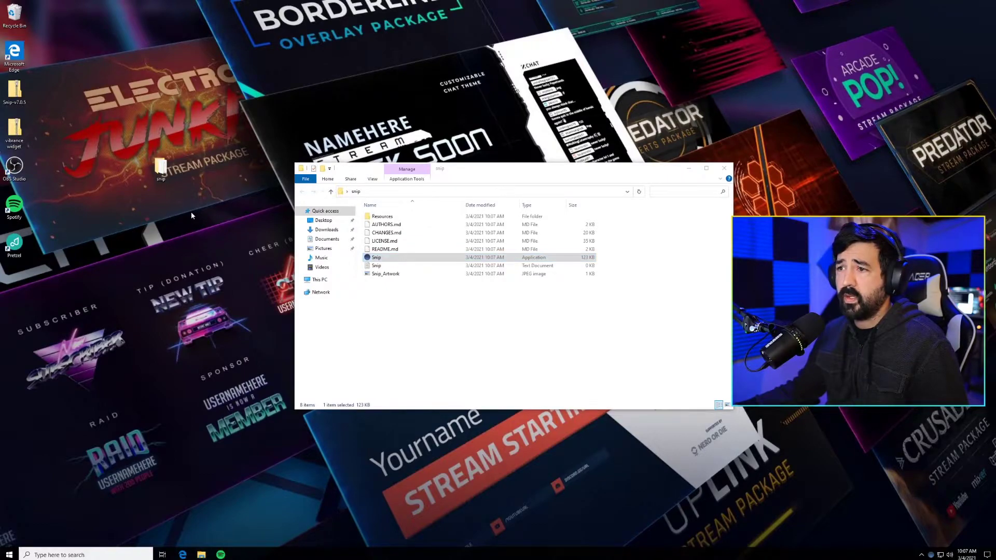
double_click(18, 136)
drag(531, 165, 770, 181)
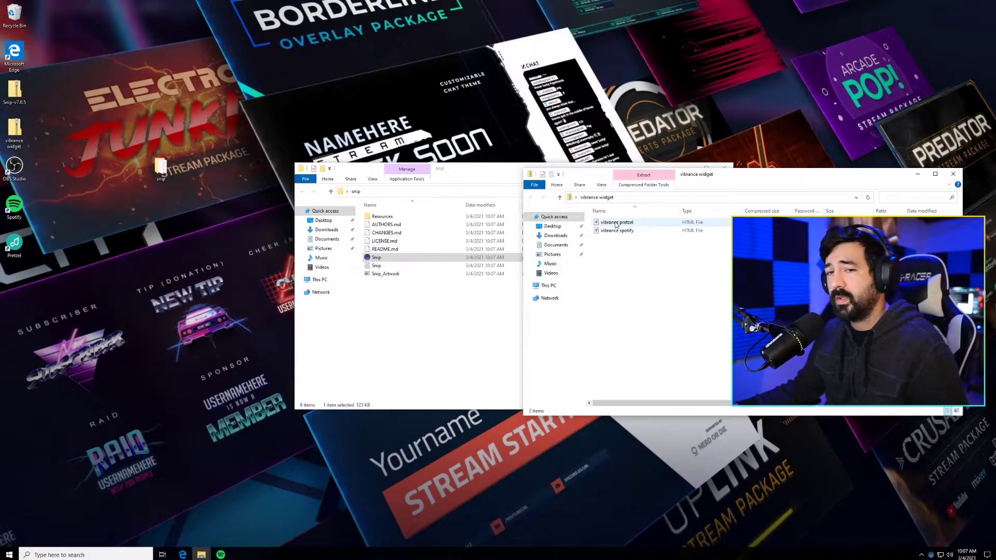
drag(617, 237, 617, 227)
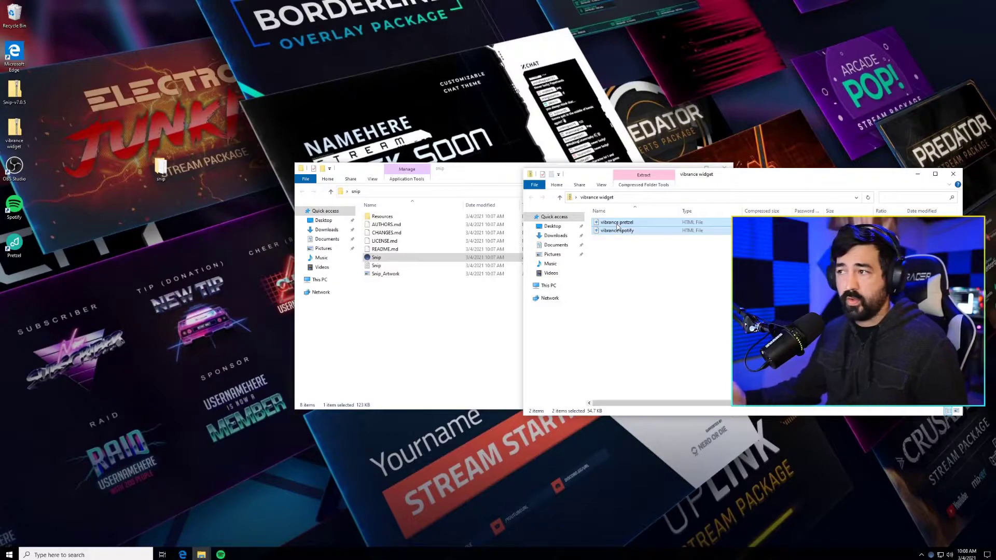
drag(617, 227, 390, 318)
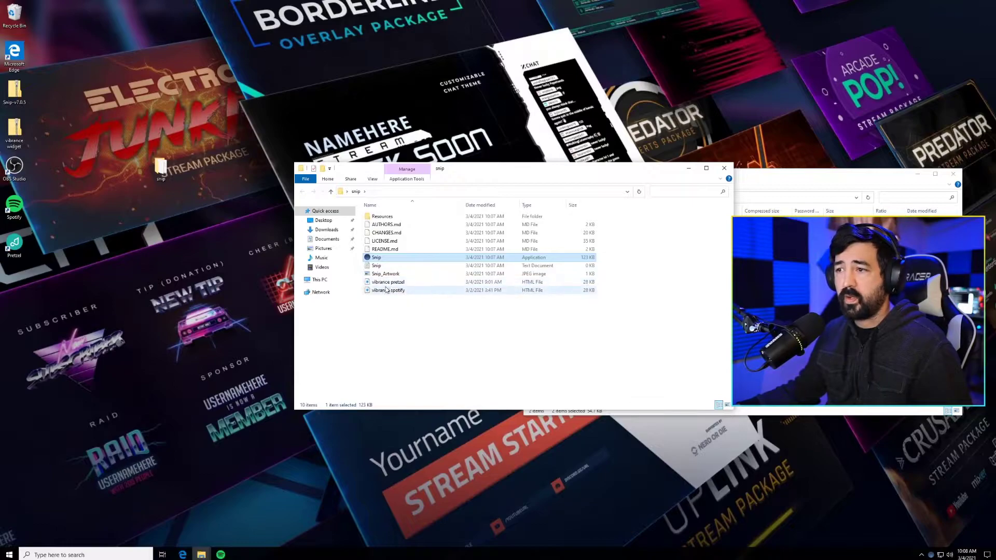
click(837, 188)
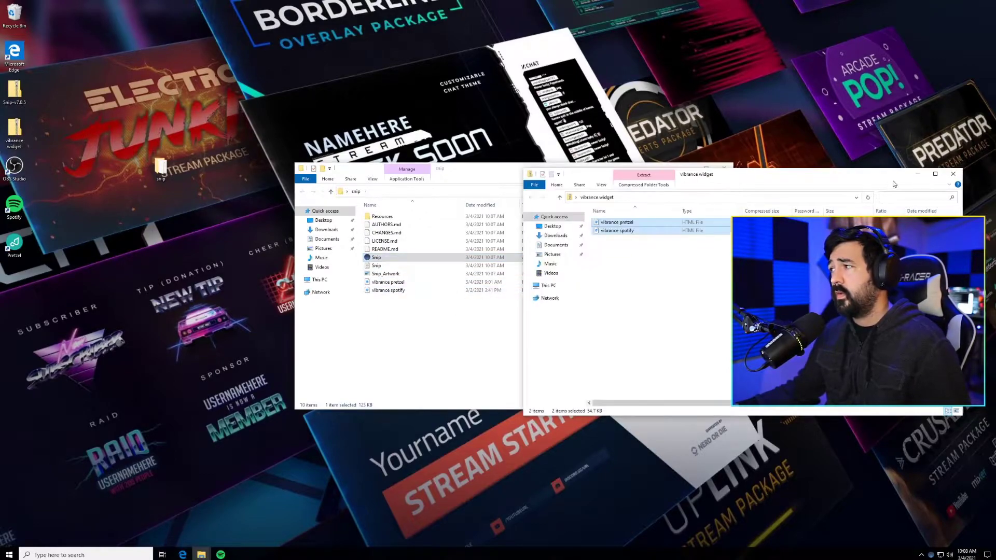
Close the widget zip window and enable Save Information Separately from Snip's tray icon menu.
click(953, 174)
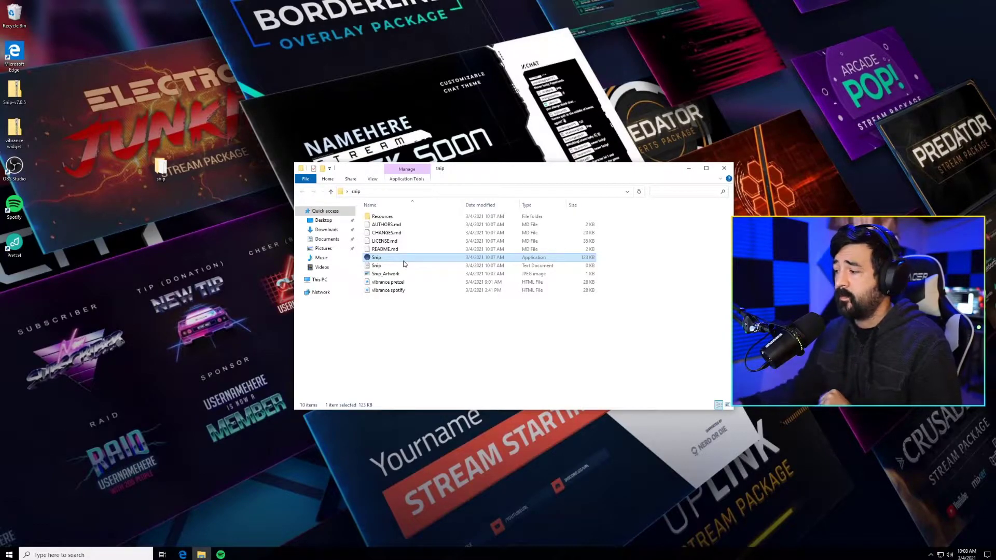
click(930, 554)
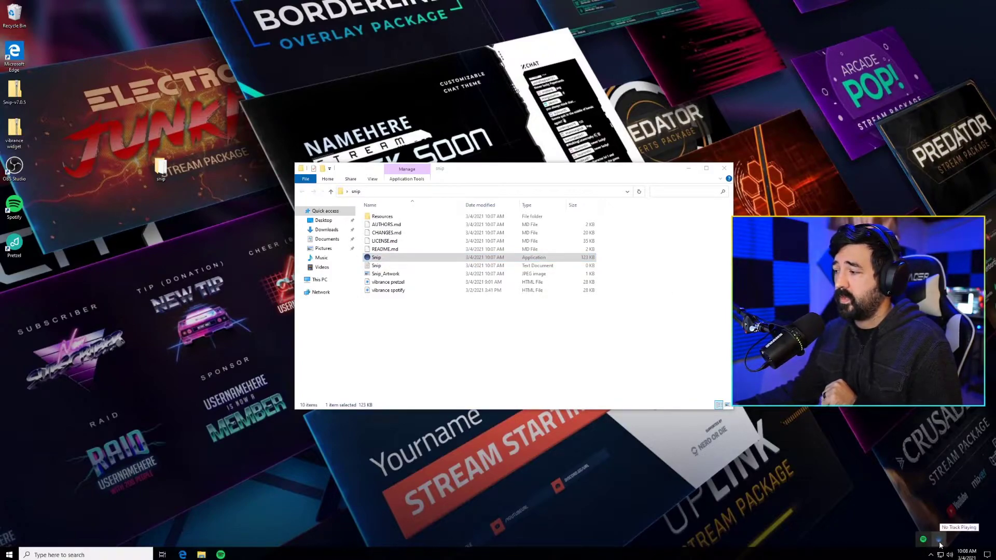
right_click(940, 541)
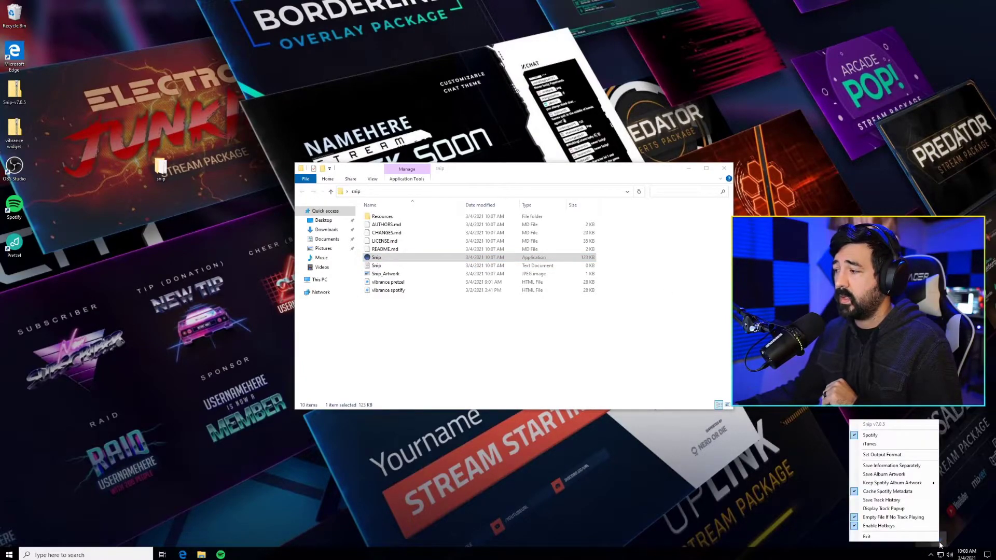
click(873, 467)
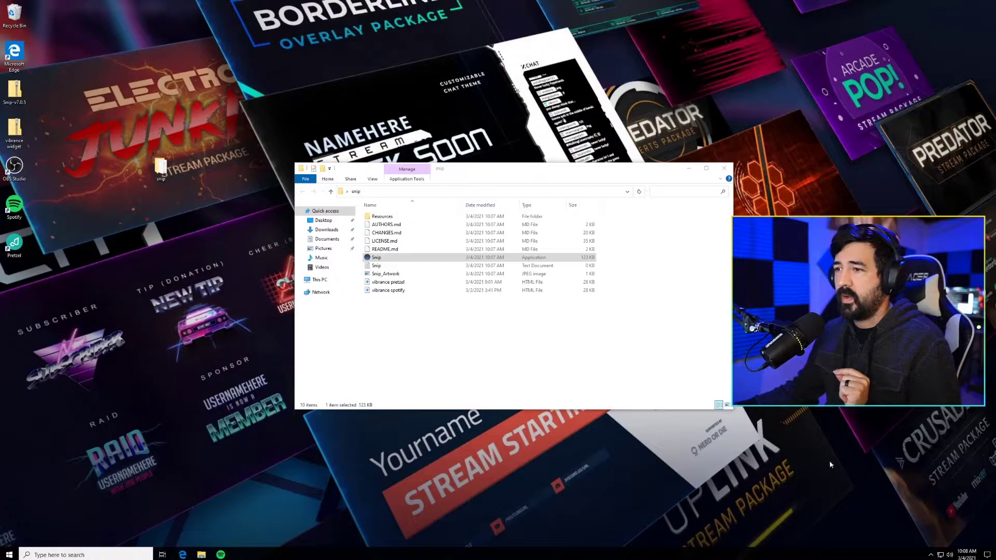
Launch OBS beside Explorer and add vibrance spotify.html from the snip folder as a scene source.
double_click(14, 167)
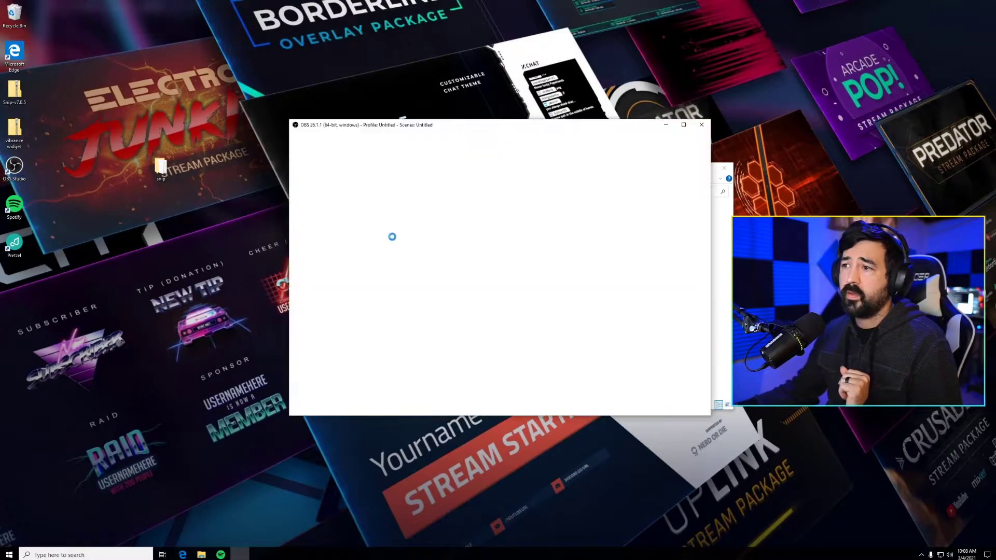
drag(531, 128, 273, 144)
drag(533, 173, 703, 171)
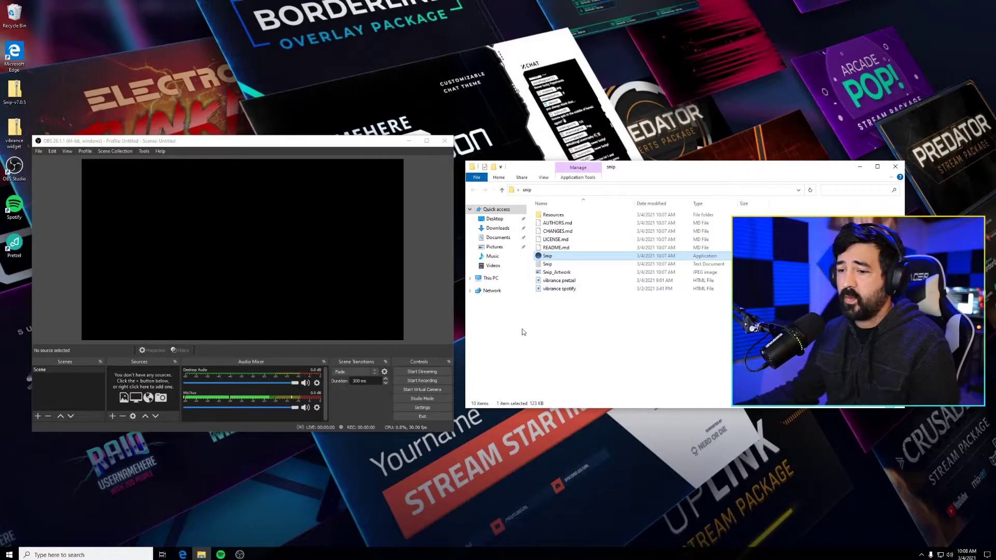
click(563, 290)
drag(562, 290, 269, 290)
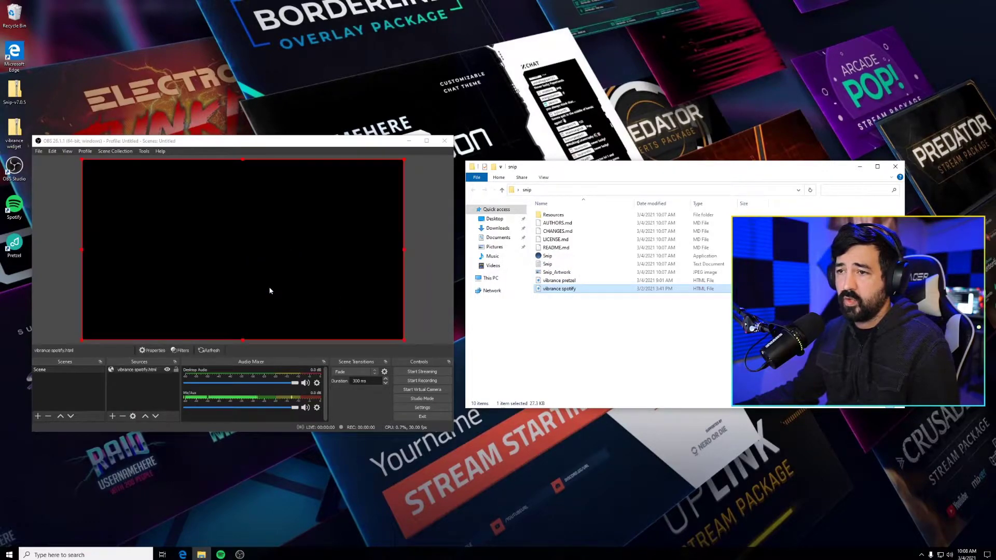
click(329, 146)
drag(330, 145, 340, 133)
Play White Lie in Spotify, then skip to Ambient Gold so the OBS widget updates.
click(221, 555)
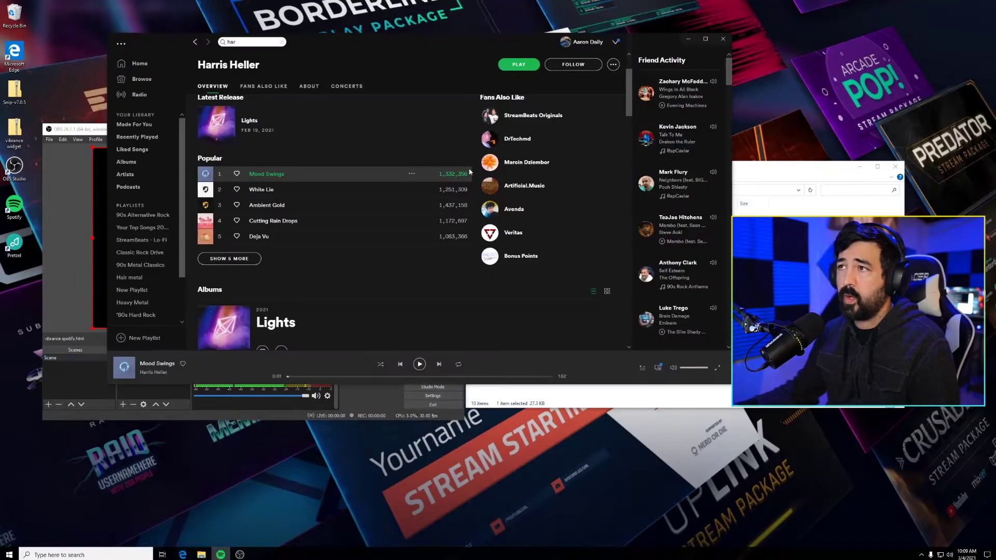
drag(424, 50, 787, 104)
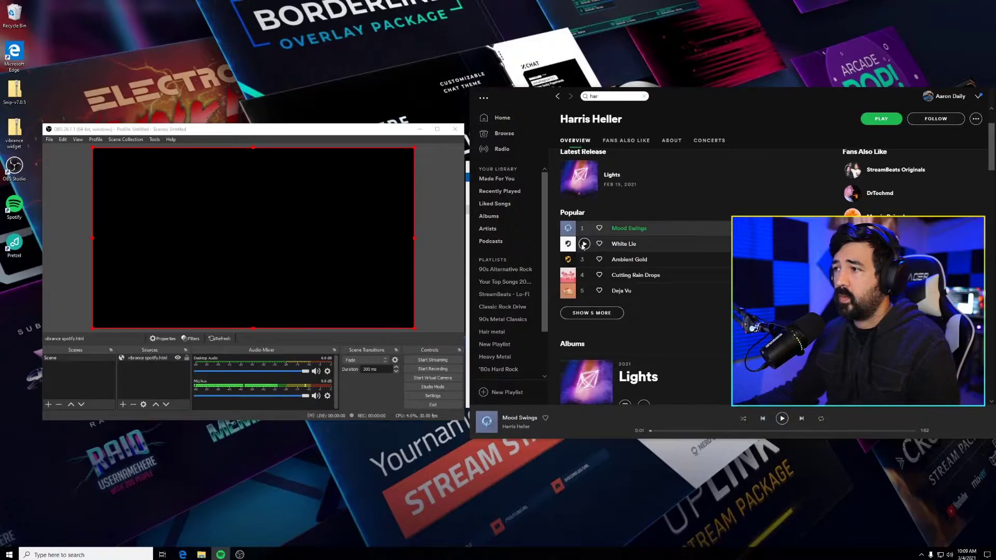
click(584, 244)
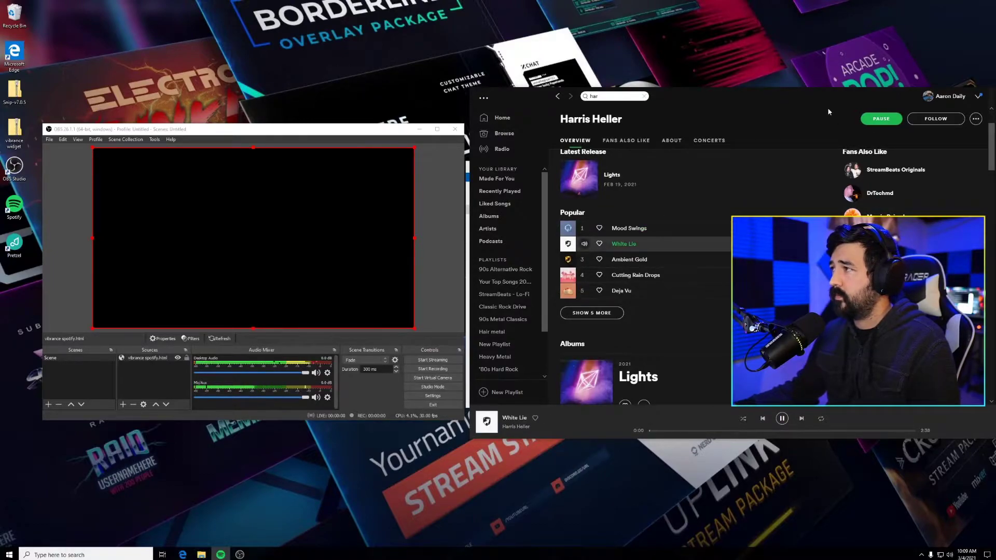
drag(819, 104, 758, 96)
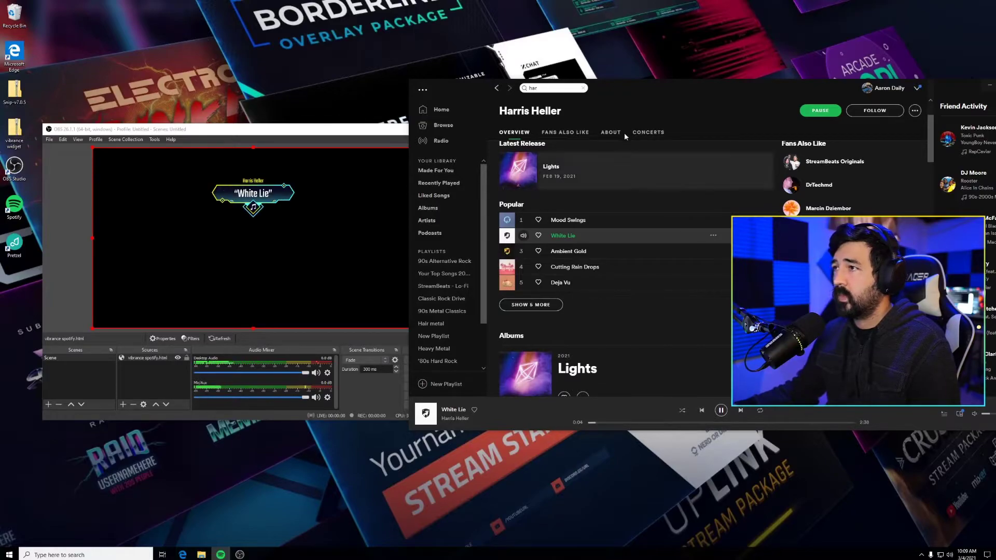
drag(643, 98, 650, 96)
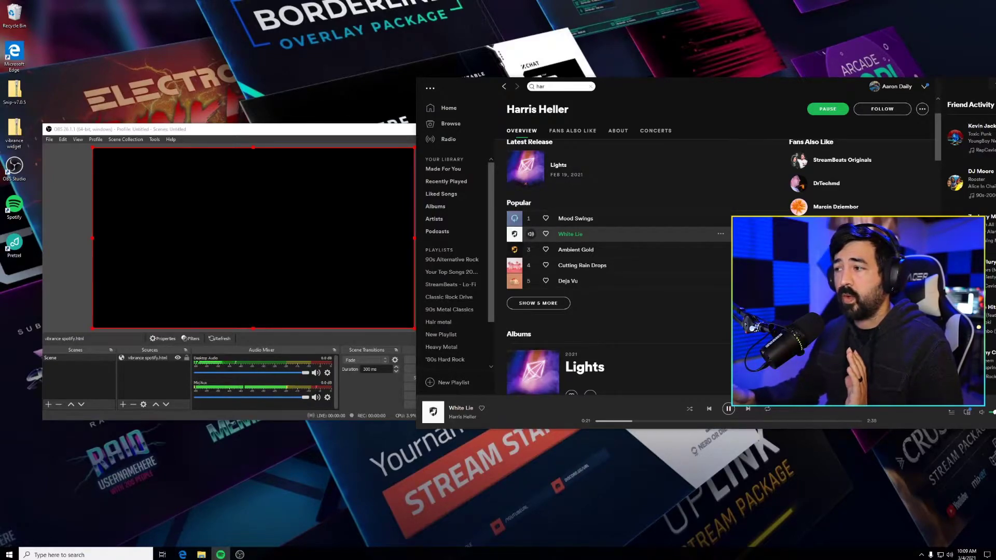
click(748, 410)
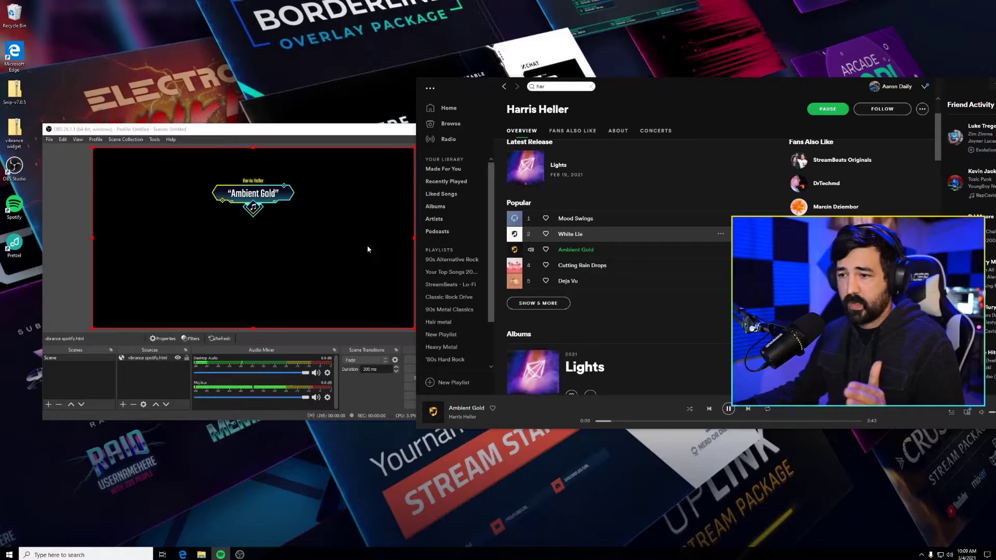
Close Spotify, delete the vibrance spotify.html source from the OBS scene, and minimize OBS.
drag(841, 91, 735, 89)
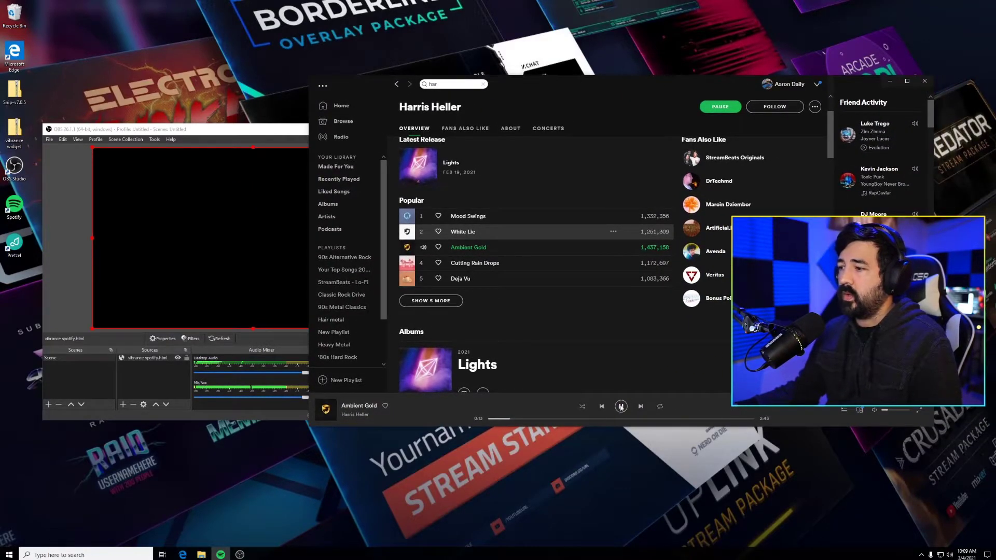
click(924, 83)
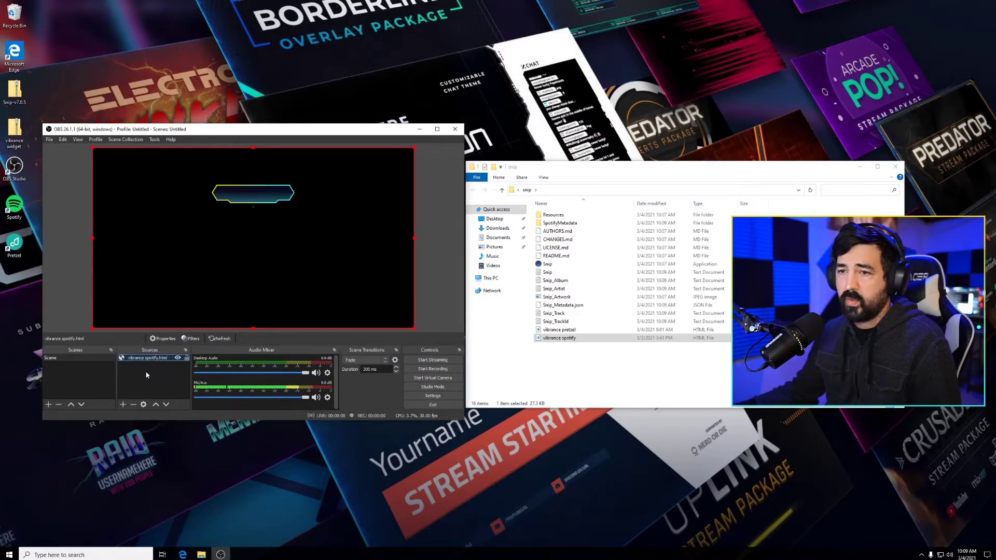
click(134, 405)
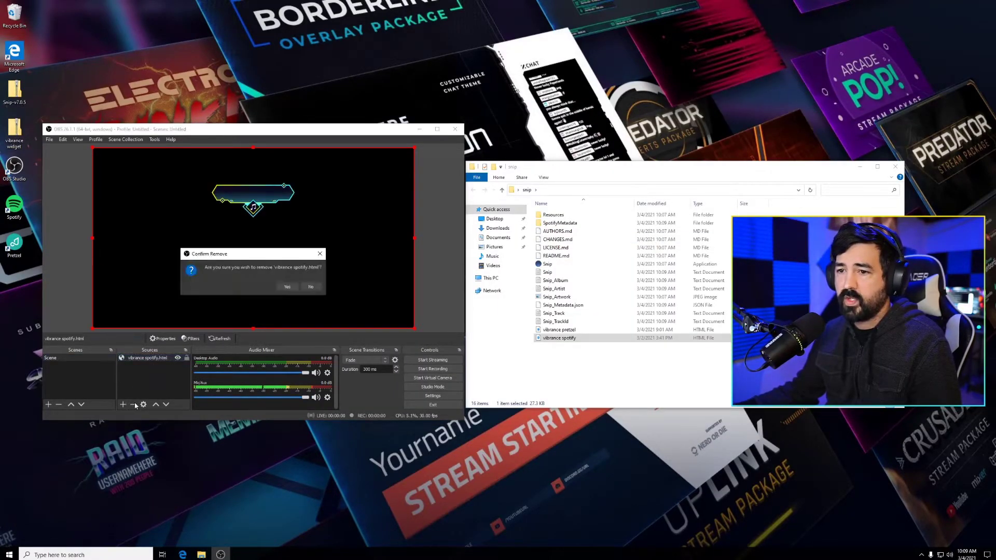
click(287, 286)
drag(347, 130, 403, 131)
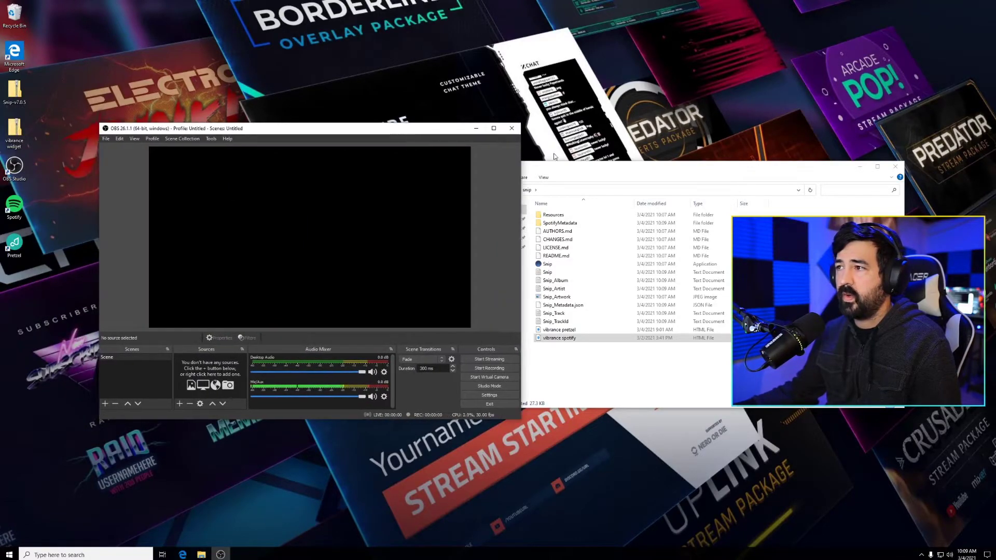
click(476, 128)
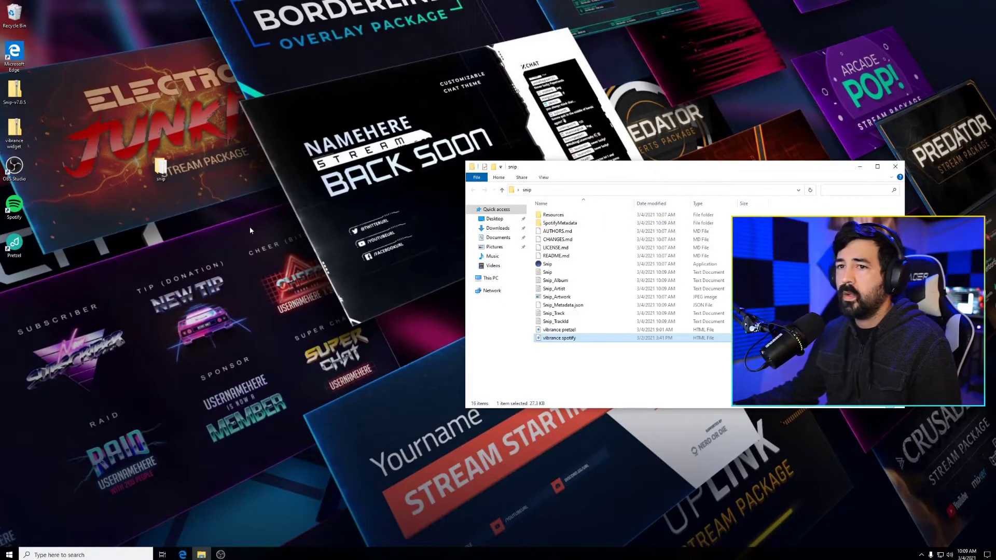
Launch Pretzel, place it beside the snip folder window, and open its Settings page.
click(14, 244)
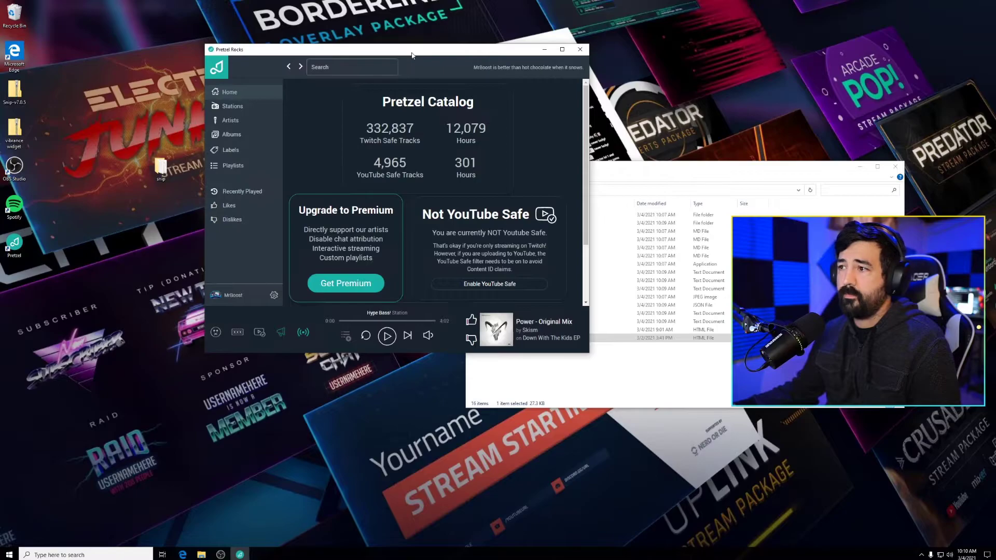
drag(400, 60, 288, 148)
drag(627, 173, 677, 176)
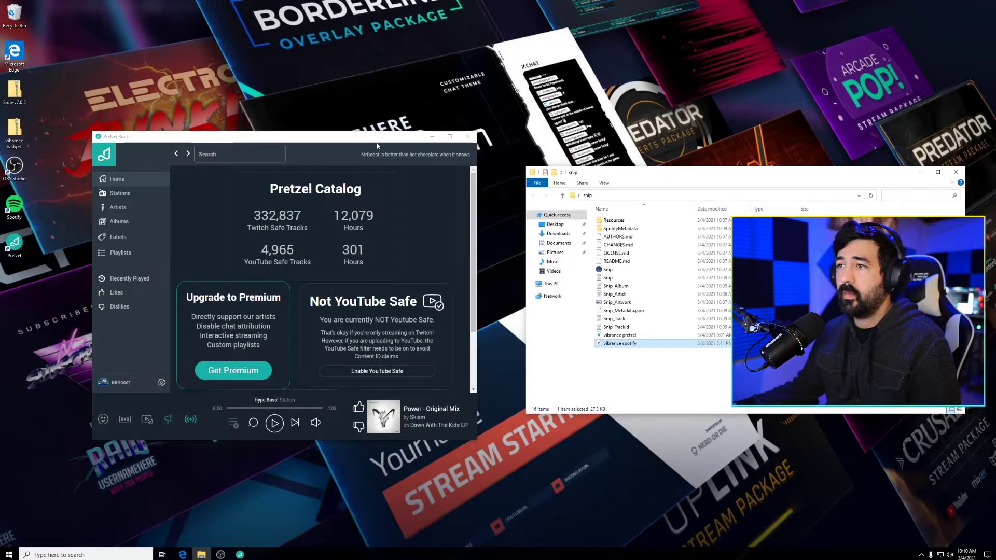
drag(369, 137, 376, 134)
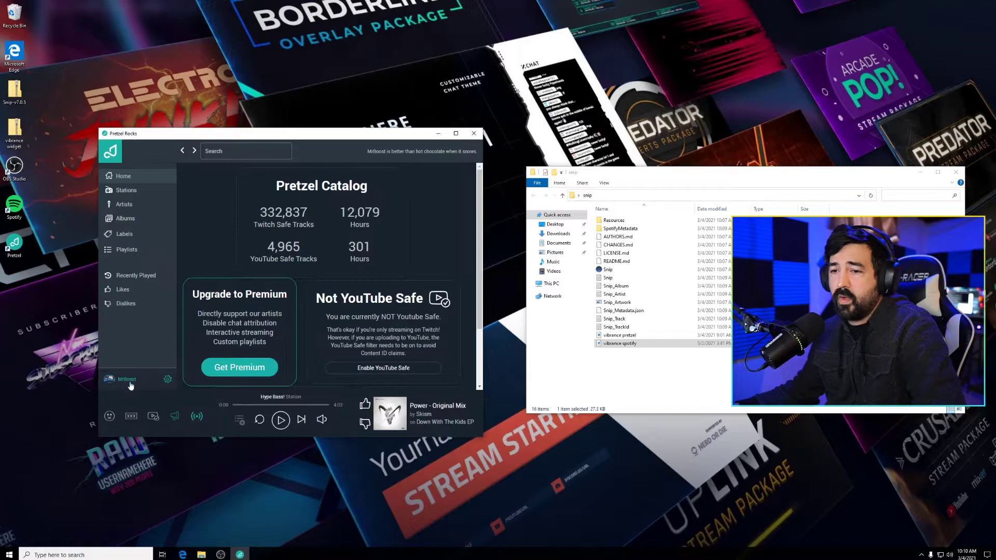
click(168, 380)
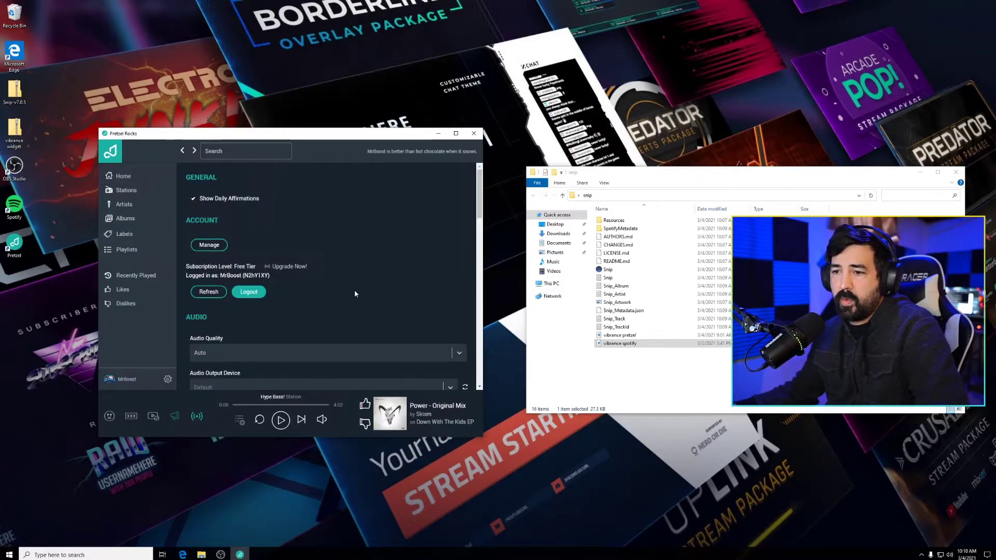
Enable Write Track Info to file under File Output and bring up the Track Info file save prompt.
scroll(354, 291, down, 2)
scroll(350, 297, down, 6)
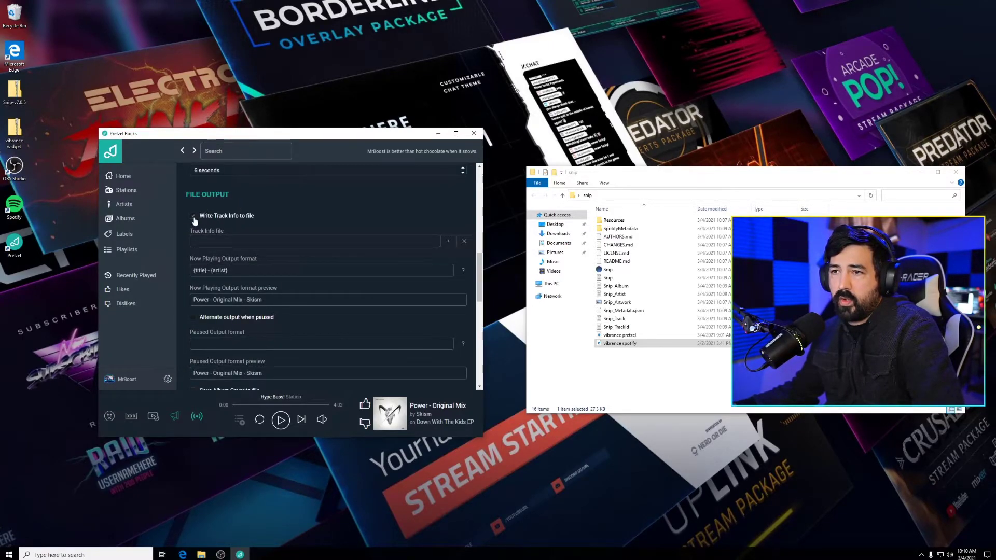
click(193, 217)
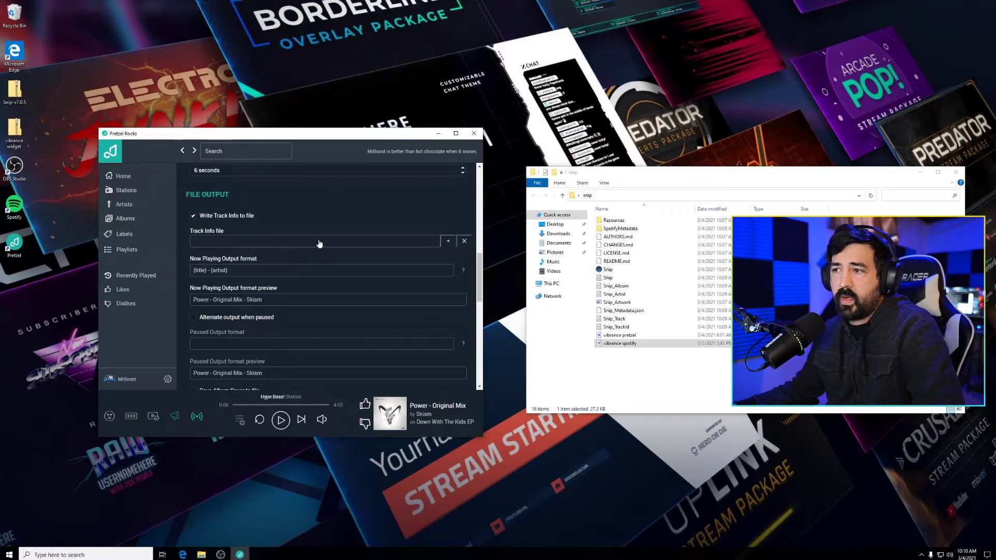
click(449, 242)
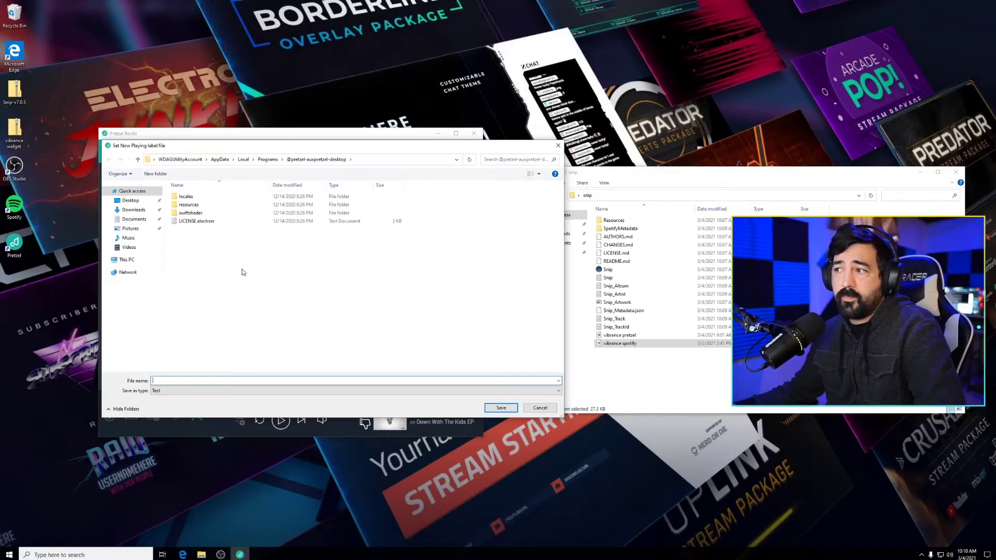
Save Pretzel's track info file as pretzel.txt in the Desktop snip folder.
drag(640, 178, 668, 176)
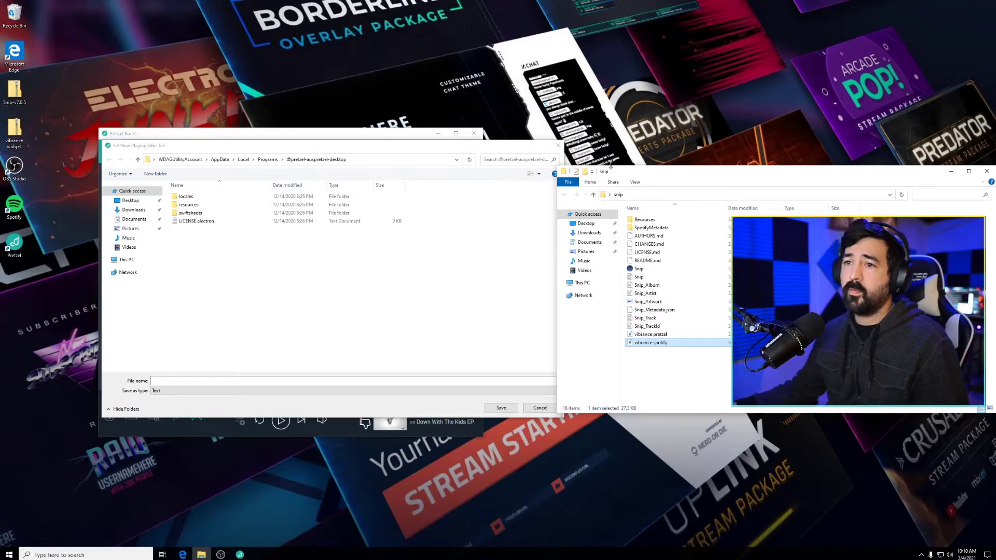
click(134, 200)
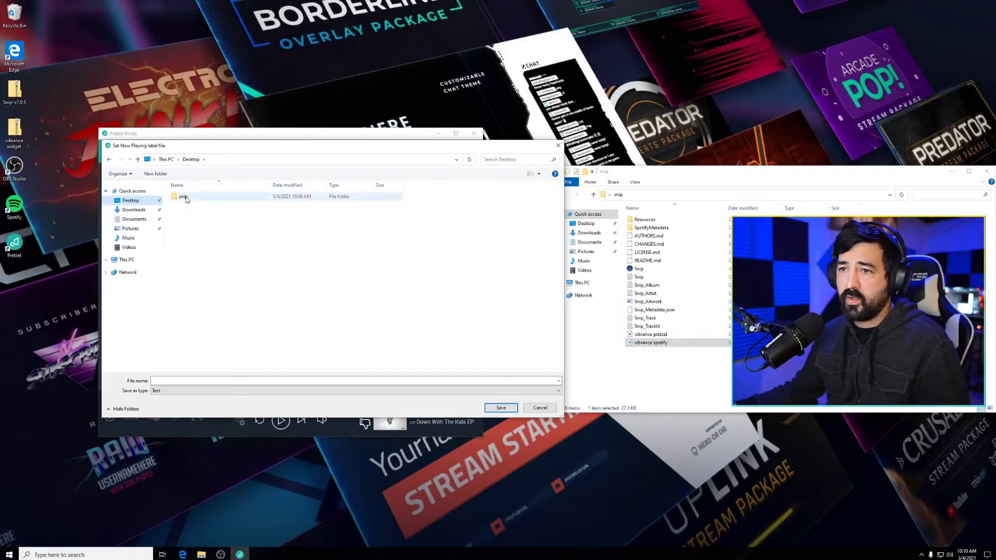
double_click(183, 196)
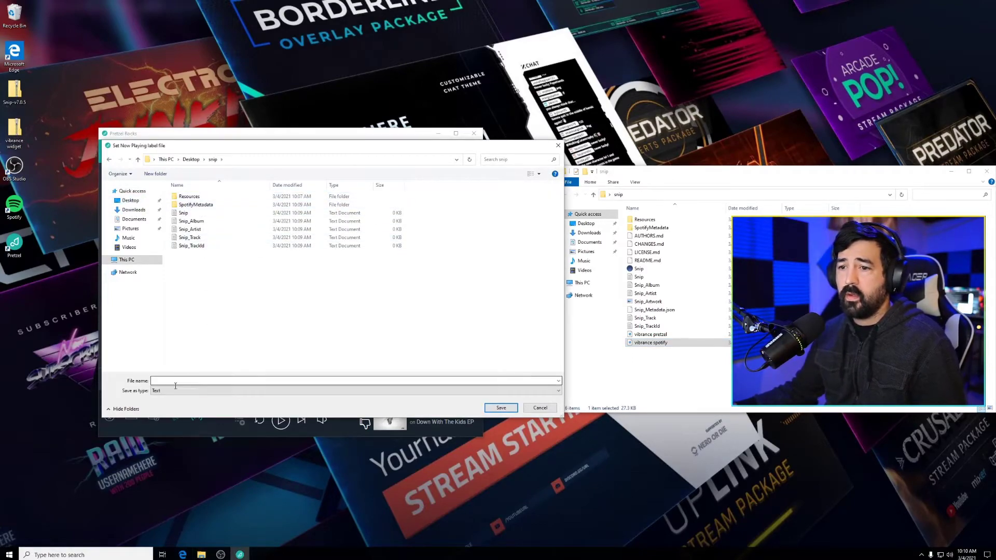
click(174, 380)
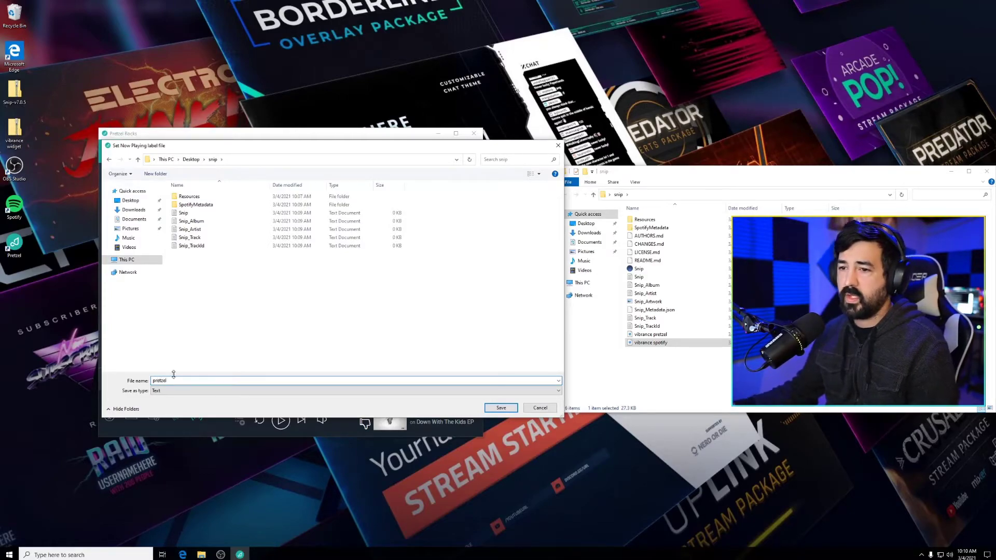
click(501, 409)
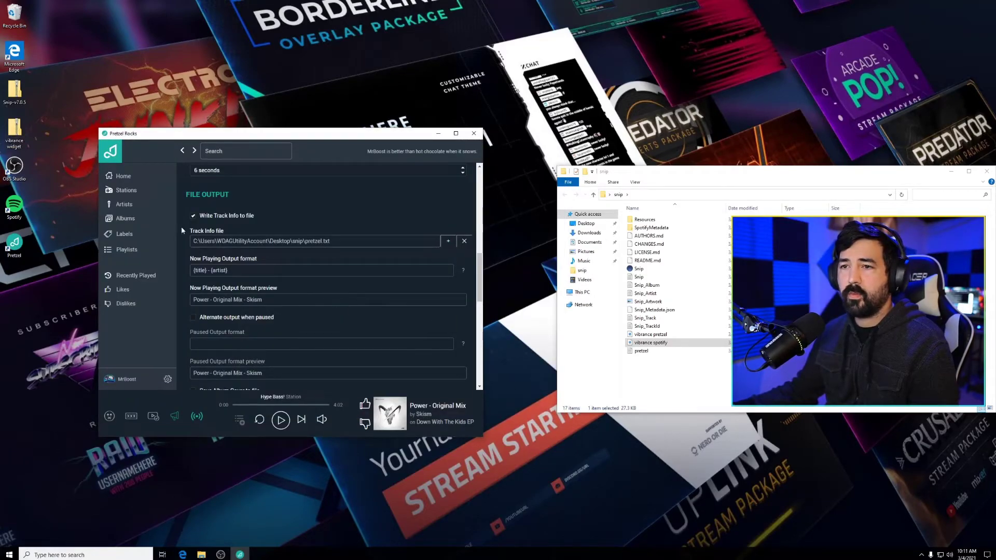
Return Pretzel to its home page and move its window to the upper right, beside the snip folder.
click(123, 176)
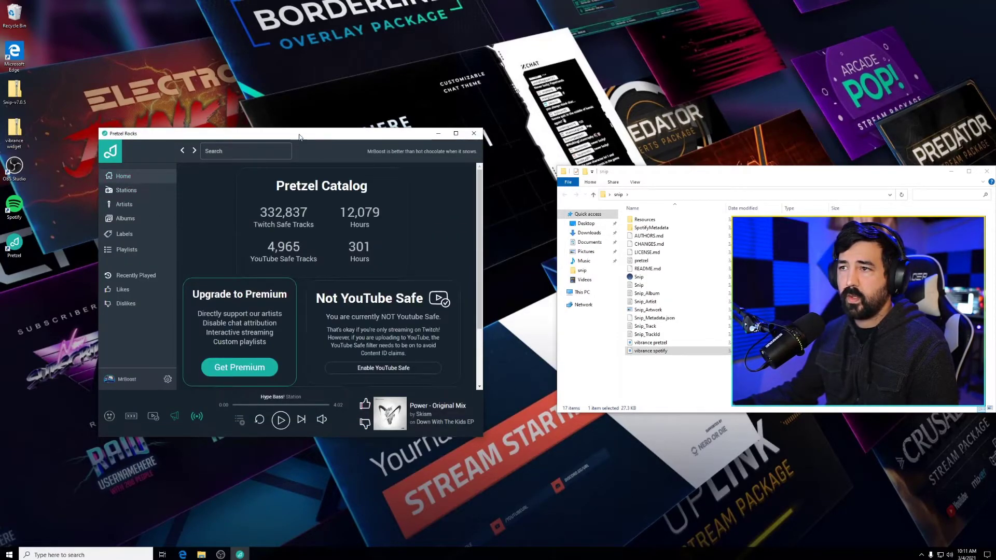
drag(299, 137, 772, 49)
click(674, 381)
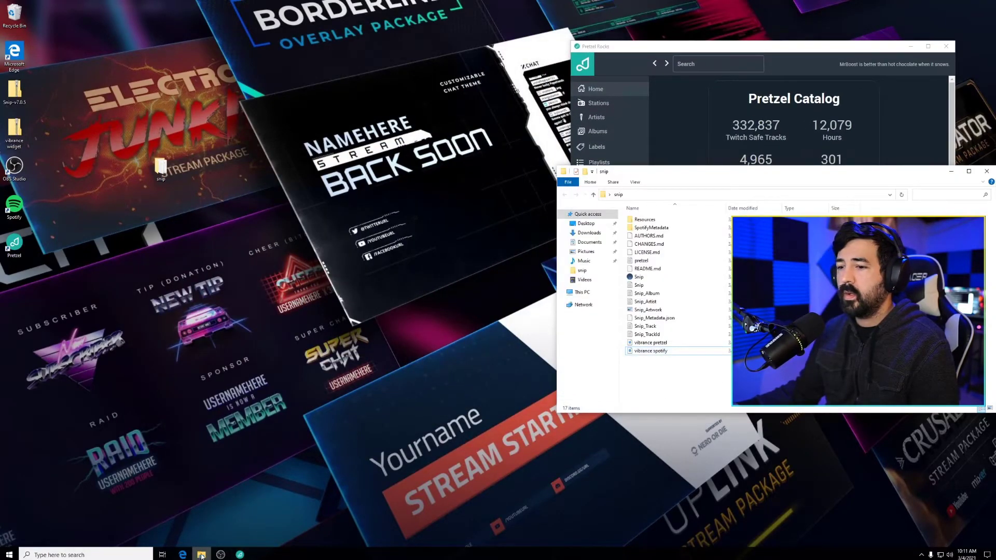
Drag vibrance pretzel.html from the snip folder into the OBS preview as a new source.
click(220, 555)
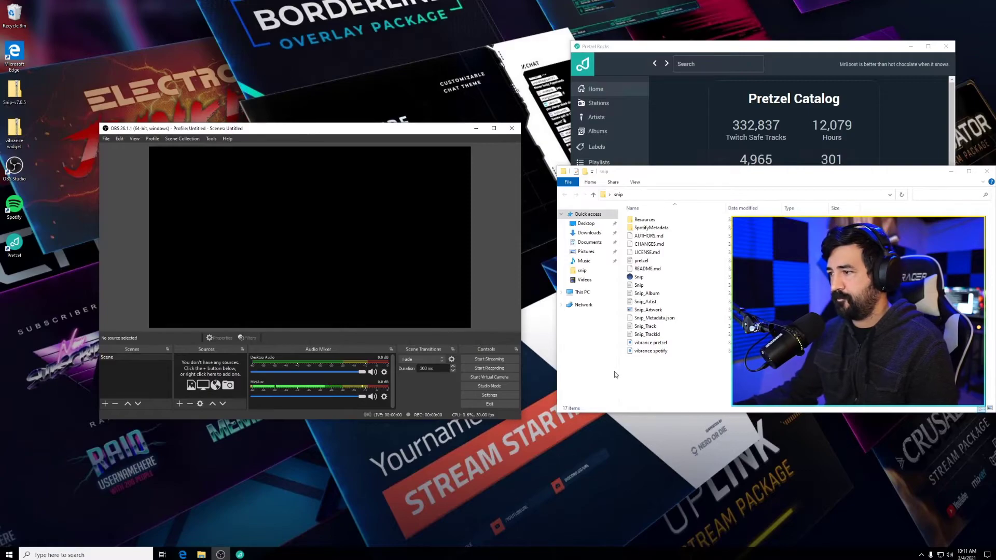
click(652, 343)
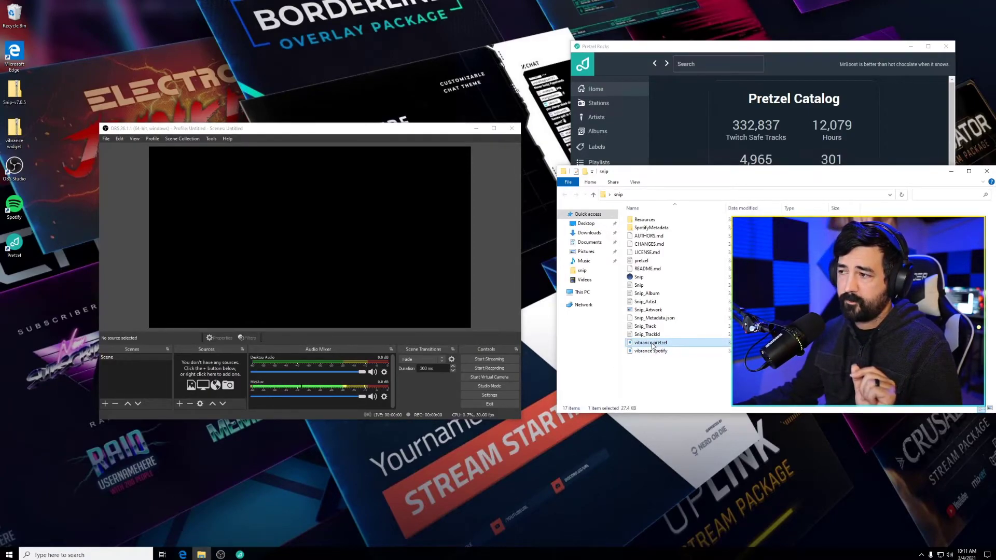
drag(652, 343, 284, 259)
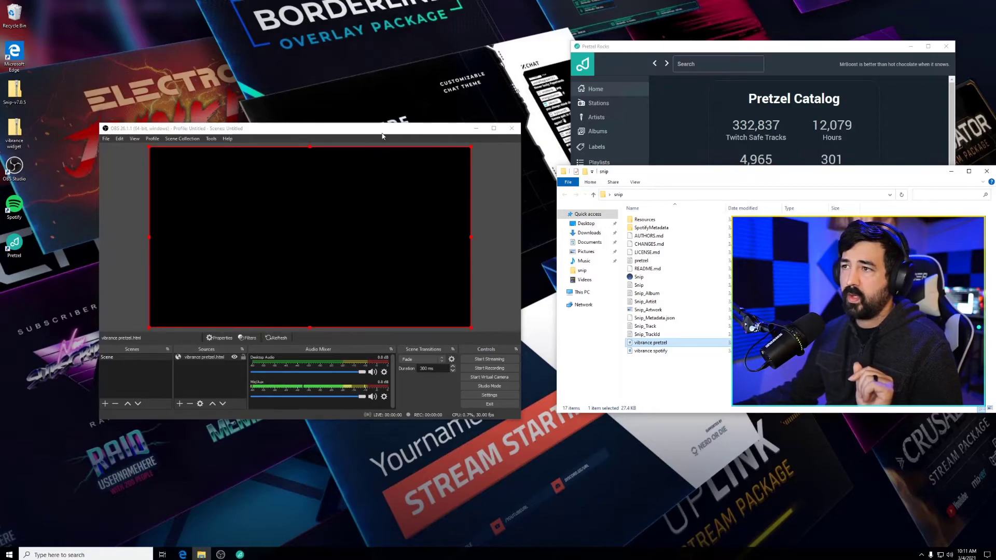
drag(367, 134, 317, 132)
click(239, 554)
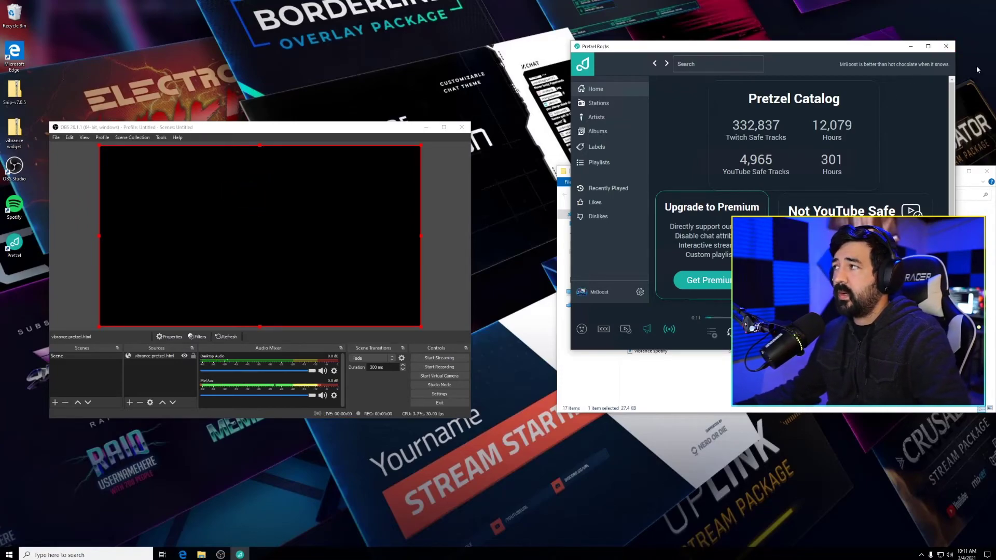
Close Pretzel Rocks and shift the snip folder window up and left.
click(946, 46)
drag(908, 175, 872, 157)
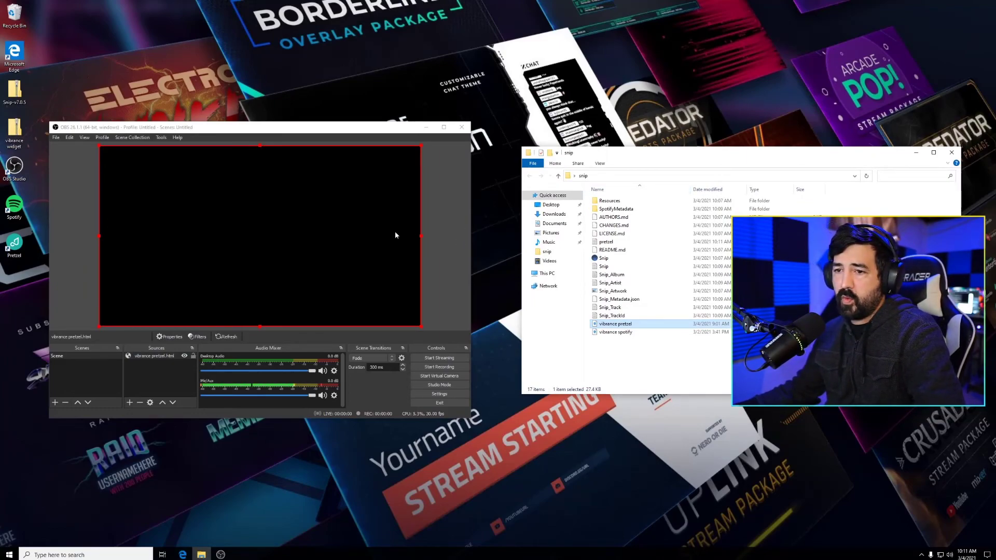
Close the OBS Studio window, leaving only the snip folder open.
click(462, 128)
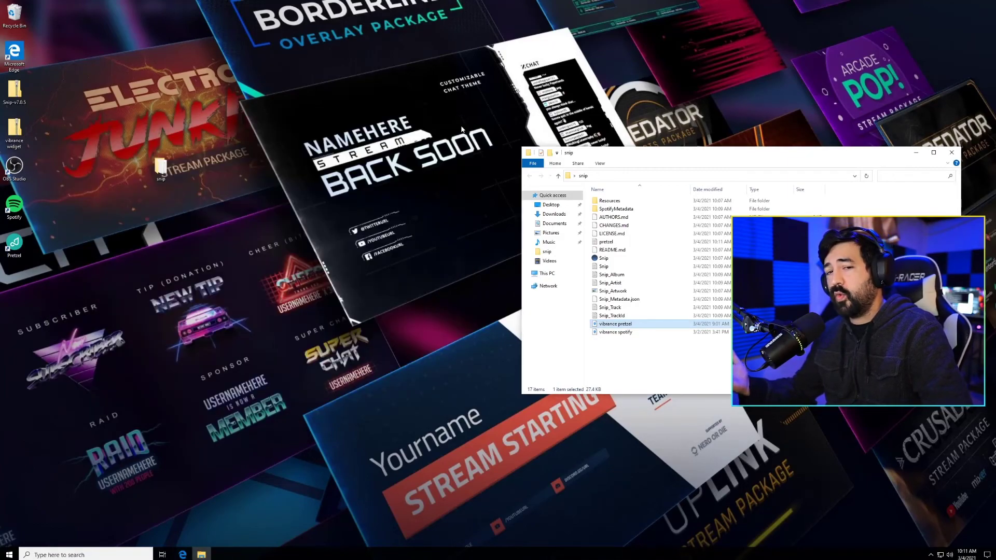